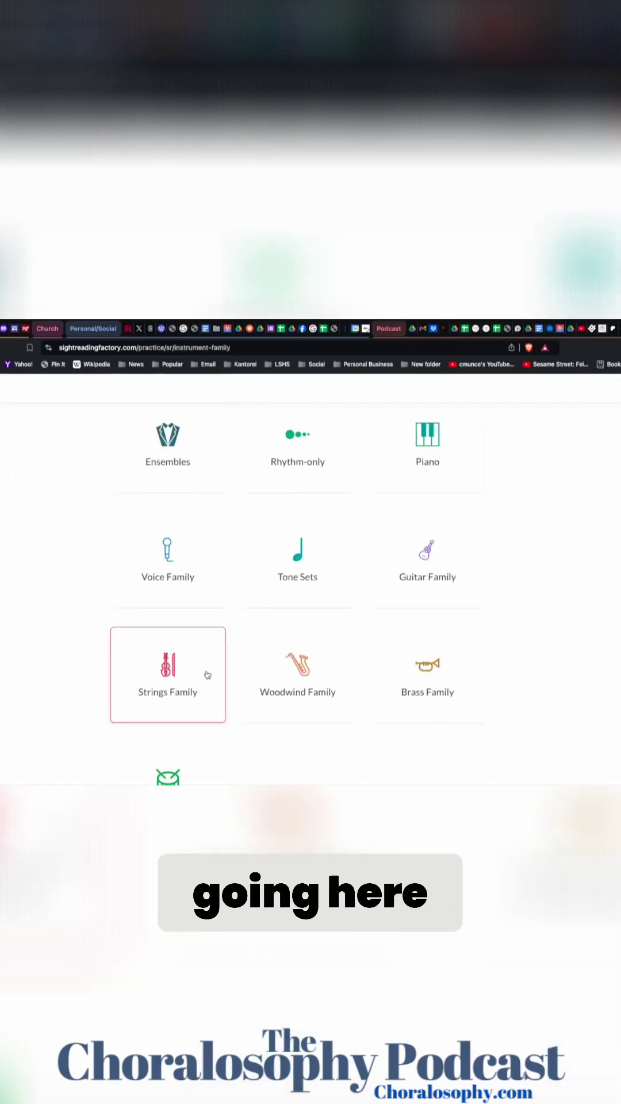
{"action": "scroll", "coordinate": [295, 689], "scroll_direction": "down", "scroll_amount": 2}
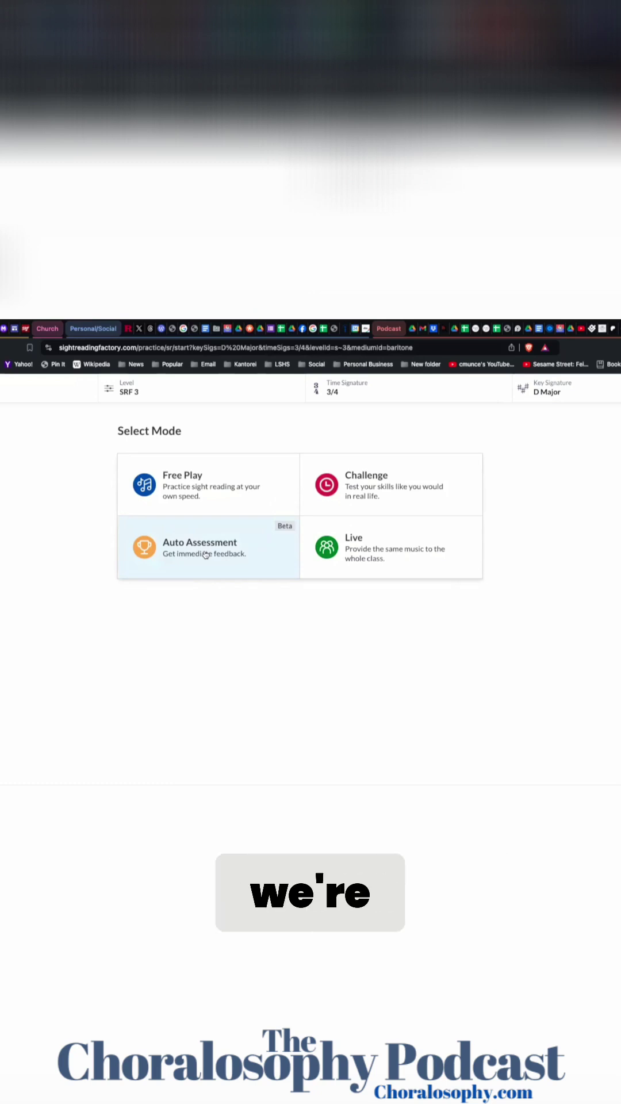
Choose Auto Assessment mode to begin the sight-reading exercise
{"action": "left_click", "coordinate": [206, 554]}
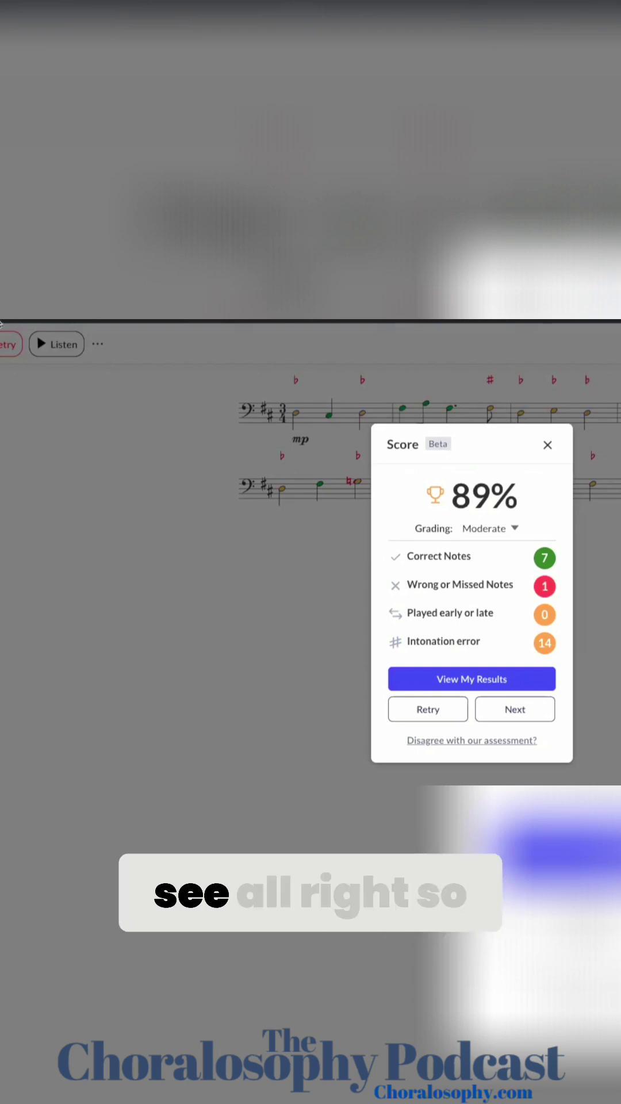
Regrade the attempt as Lenient for a 95% score and close the score summary
{"action": "left_click", "coordinate": [499, 530]}
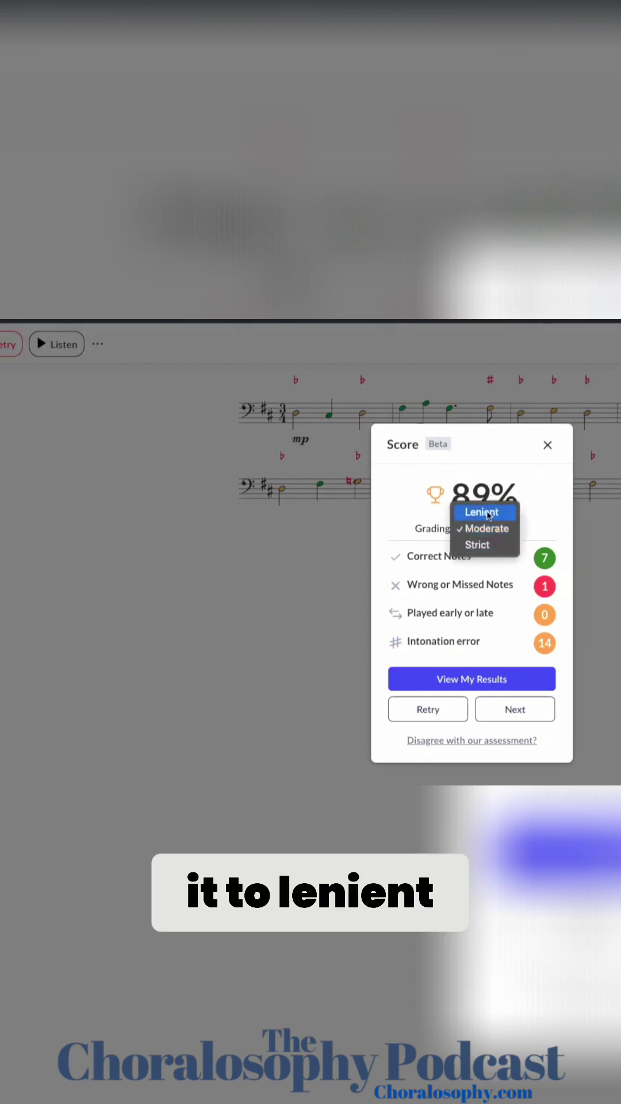
{"action": "left_click", "coordinate": [482, 512]}
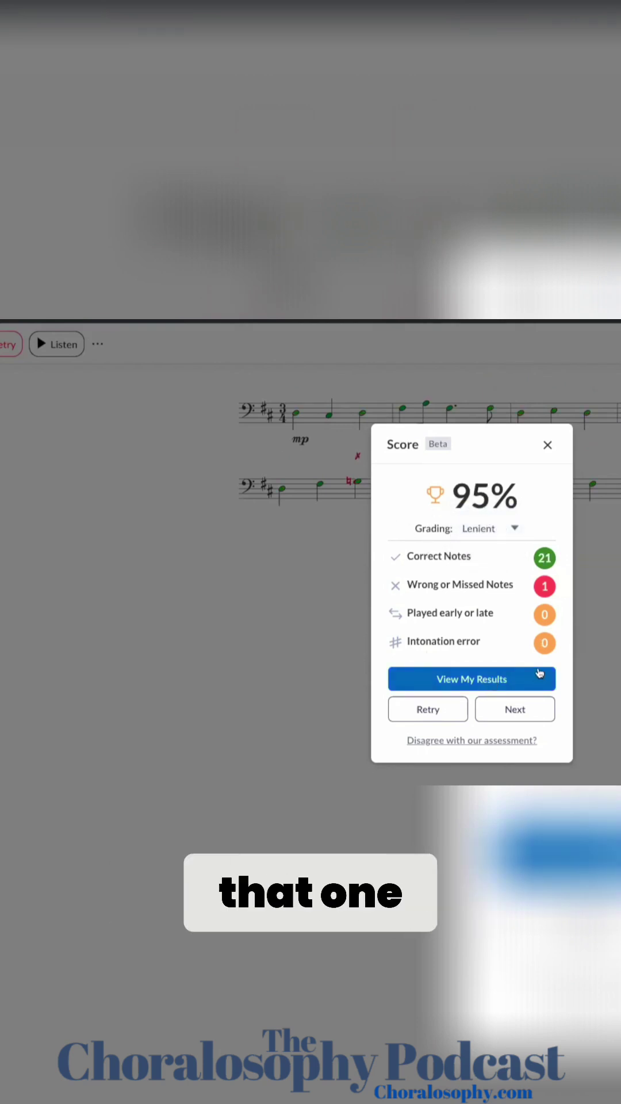
{"action": "left_click", "coordinate": [487, 679]}
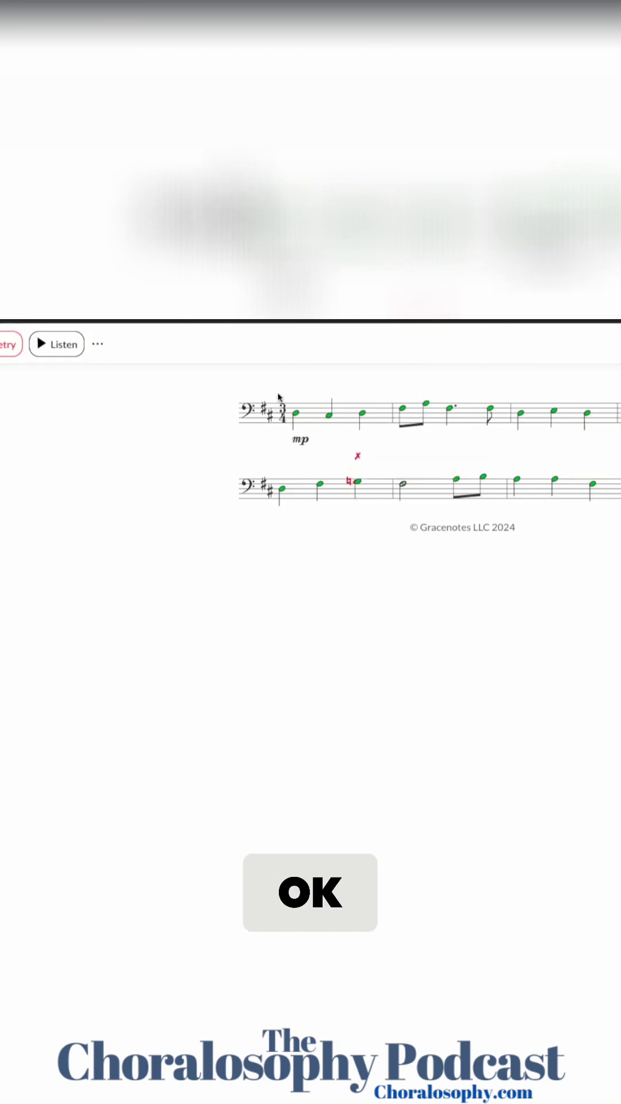
Listen to the exercise playback briefly, then stop it
{"action": "left_click", "coordinate": [40, 346]}
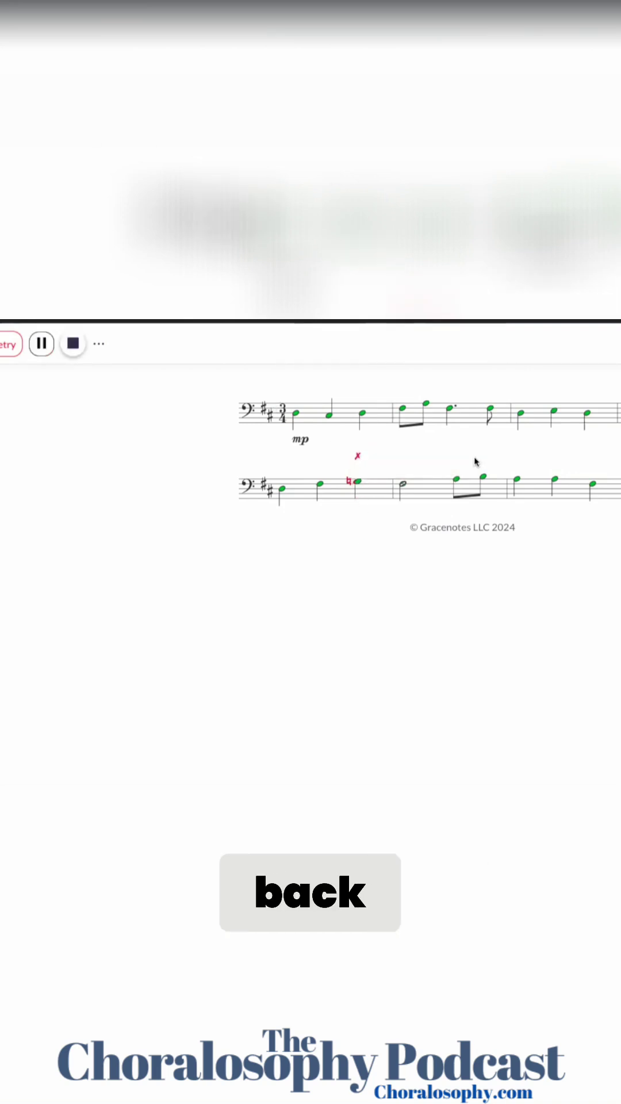
{"action": "left_click", "coordinate": [41, 345]}
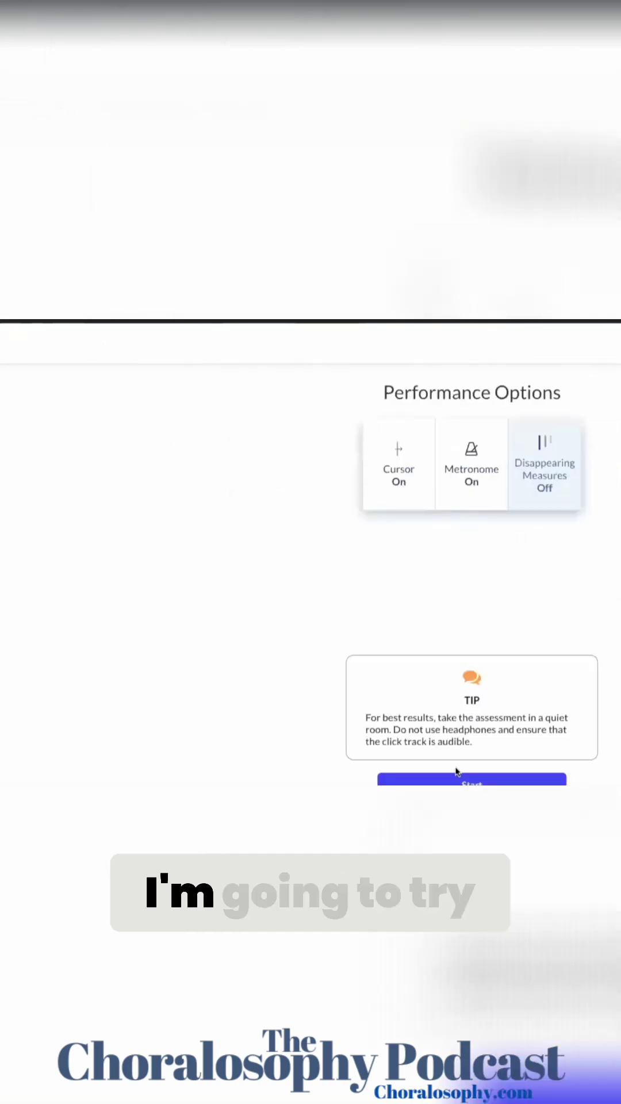
Start a new assessment attempt and sing it for a 95% Lenient score
{"action": "left_click", "coordinate": [471, 780]}
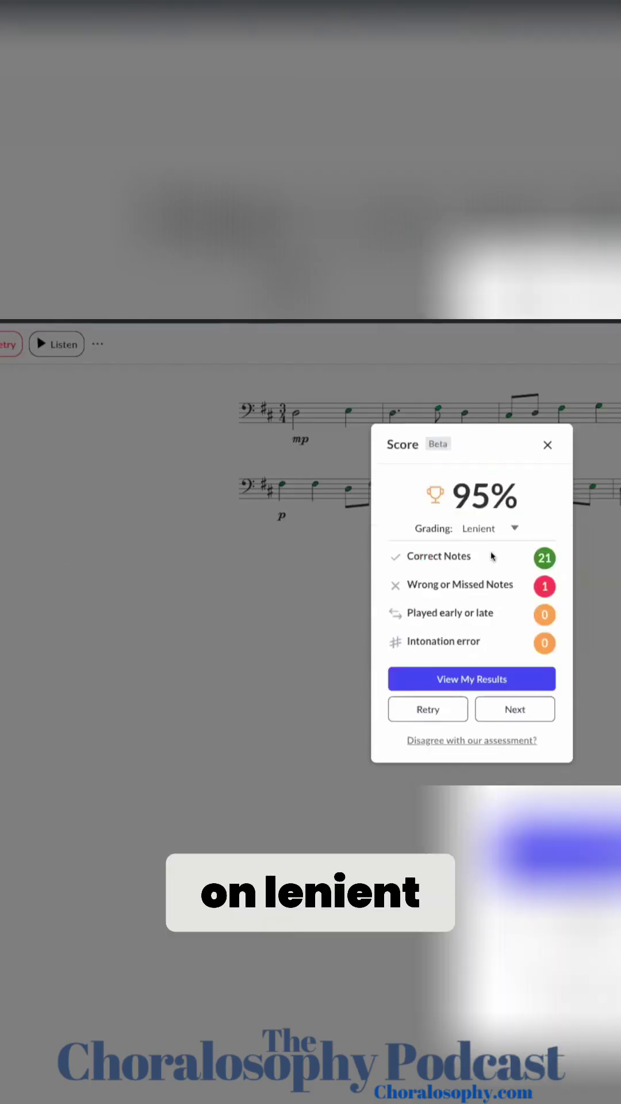
Regrade the new attempt as Strict, dropping it to 89%, and close the summary
{"action": "left_click", "coordinate": [492, 528]}
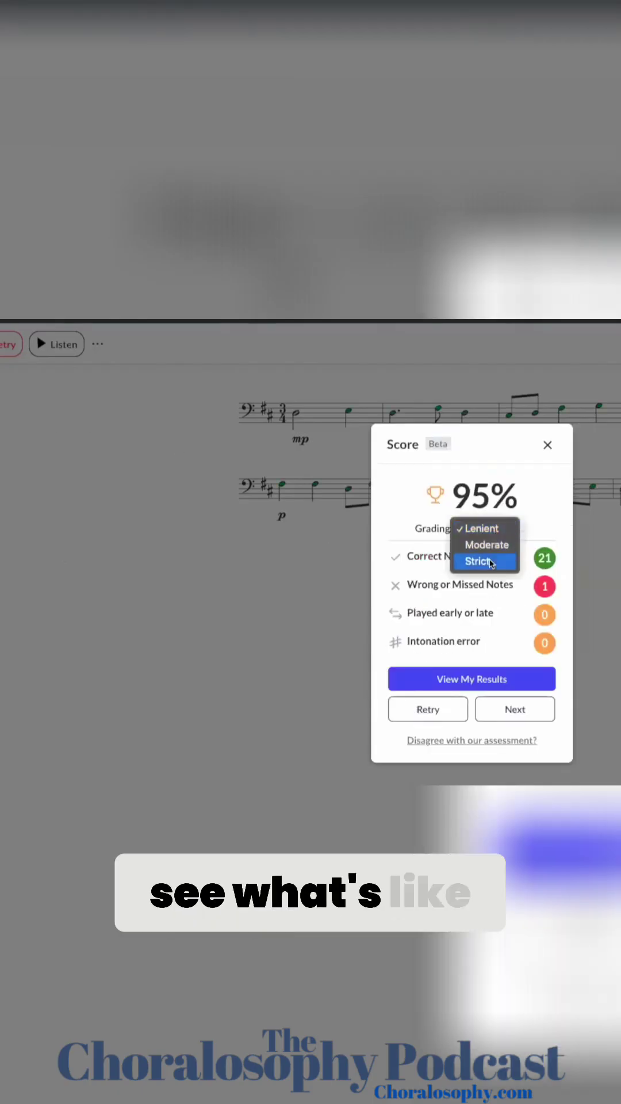
{"action": "left_click", "coordinate": [492, 563]}
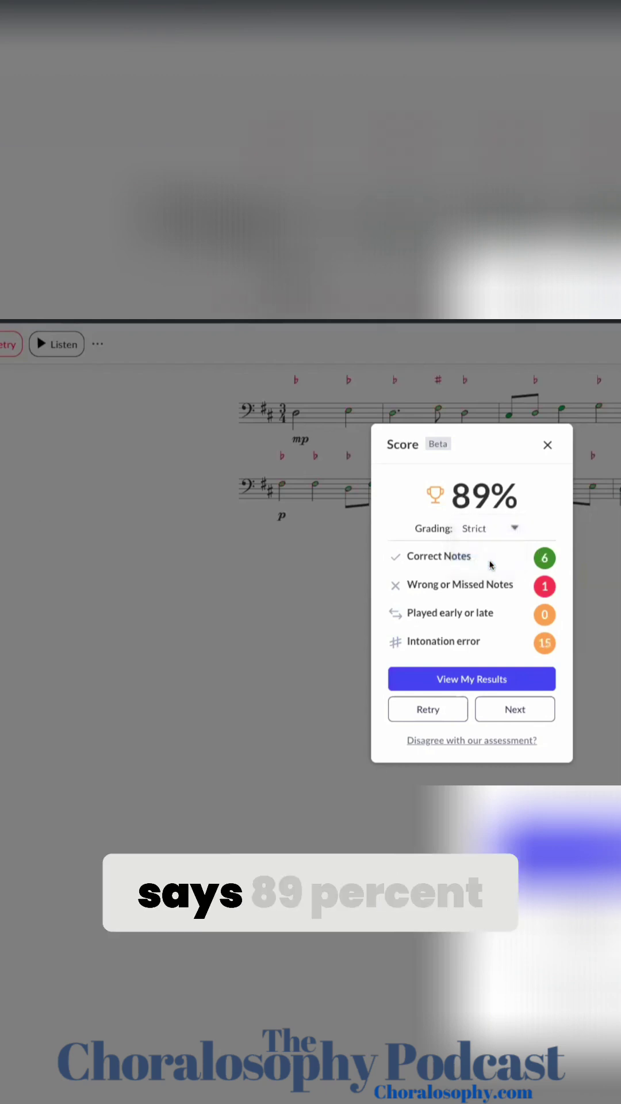
{"action": "left_click", "coordinate": [460, 679]}
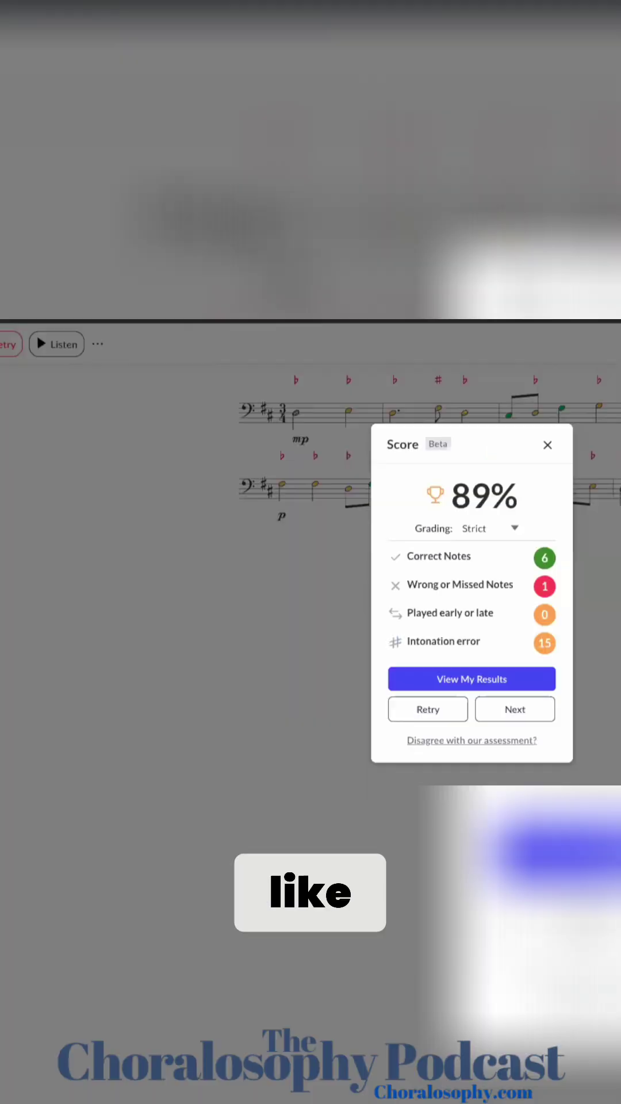
Show the Lenient, Moderate and Strict grading choices for the 89% score
{"action": "left_click", "coordinate": [517, 528]}
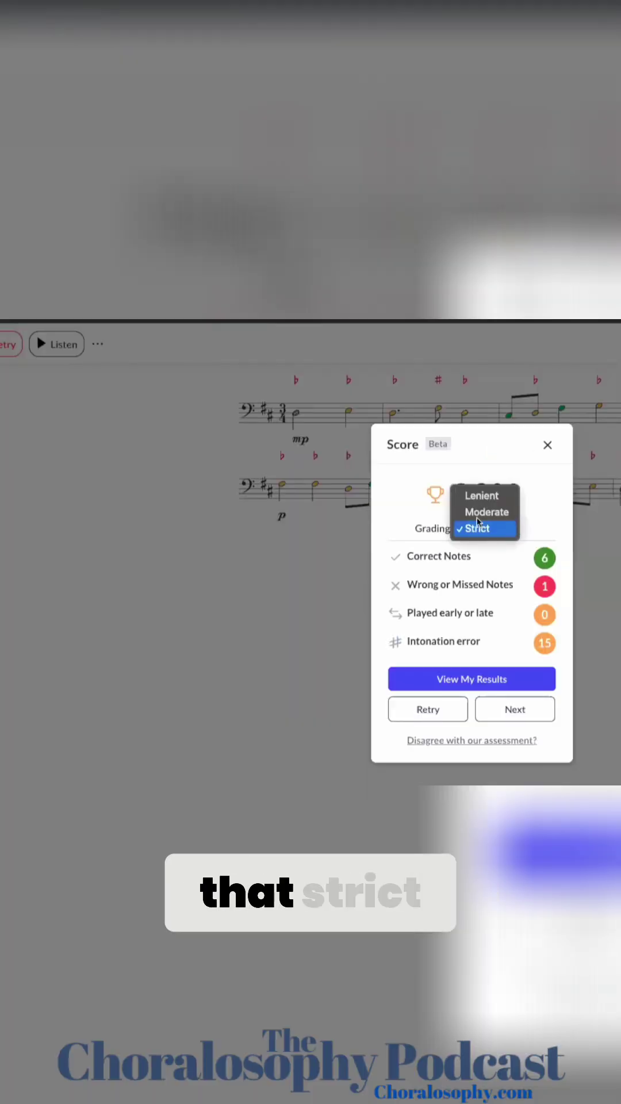